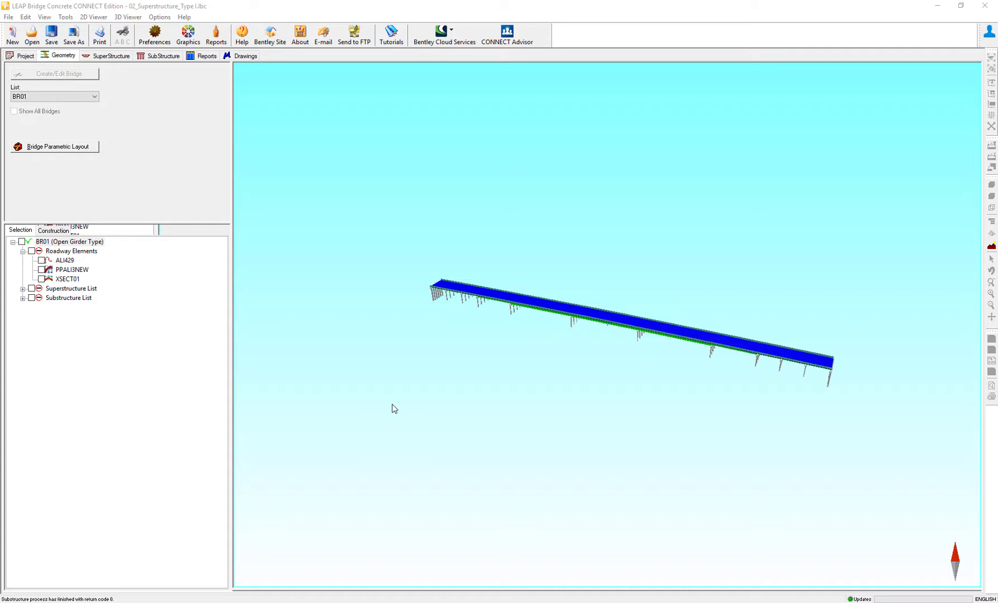
Step: Rotate the bridge model to a side view, zoom in, and show the superstructure plan and cross section
{"action": "left_click_drag", "start_coordinate": [499, 385], "coordinate": [543, 360]}
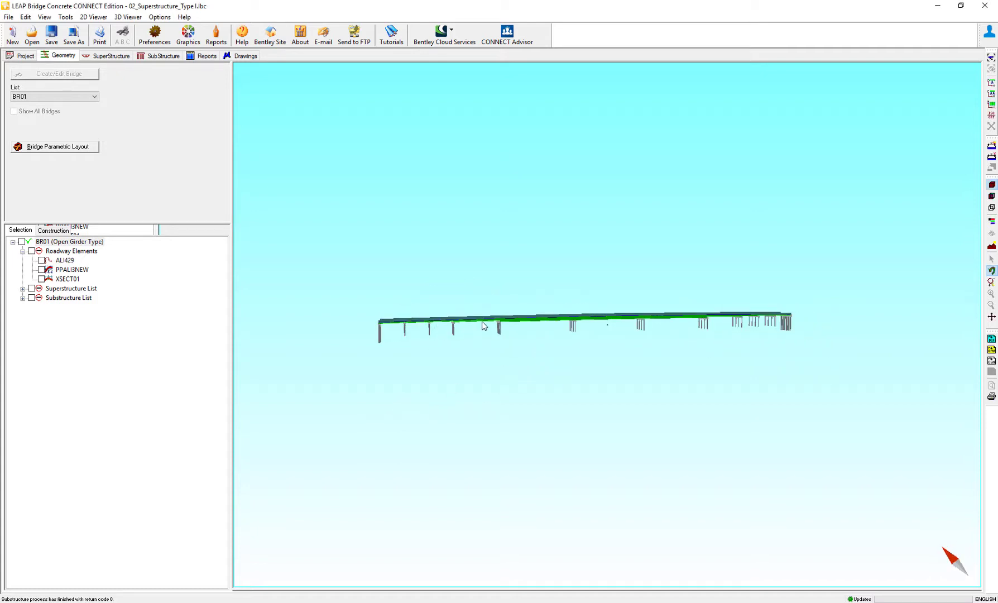
{"action": "scroll", "coordinate": [490, 323], "scroll_direction": "up", "scroll_amount": 3}
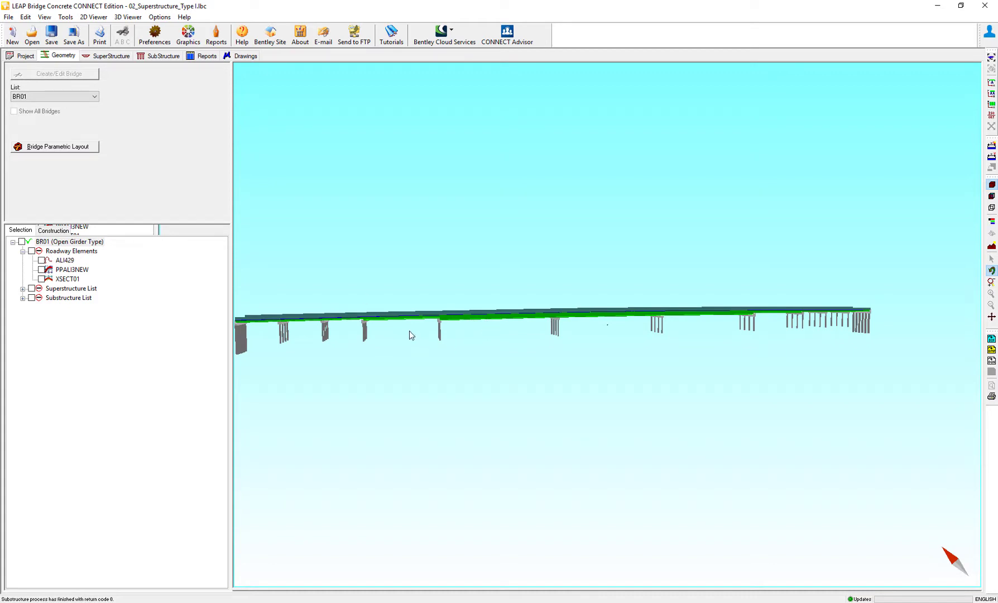
{"action": "left_click", "coordinate": [111, 57]}
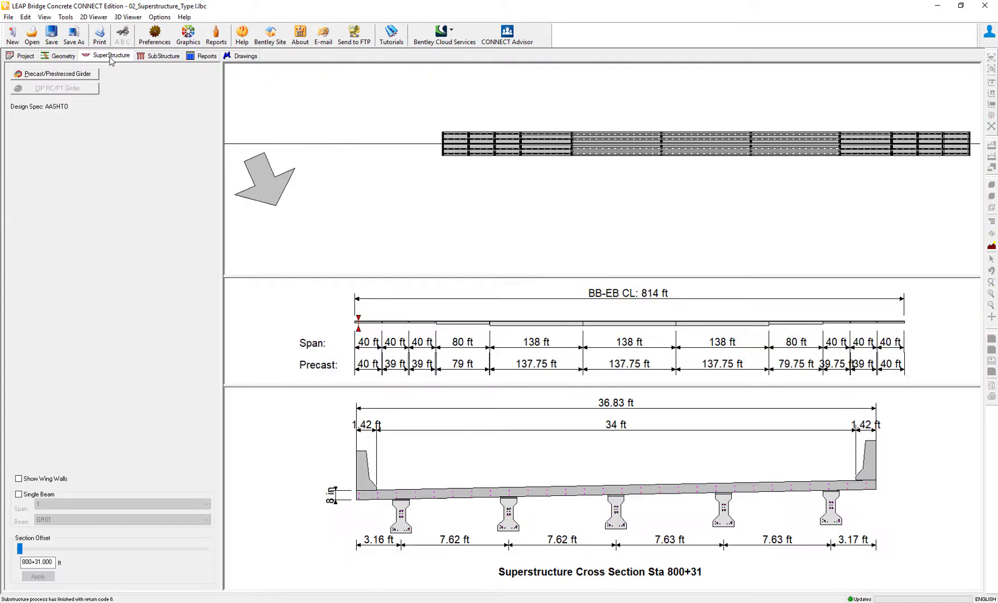
Step: Launch the Precast/Prestressed Girder module and keep the span type as Multi-Span (Mixed)
{"action": "left_click", "coordinate": [75, 76]}
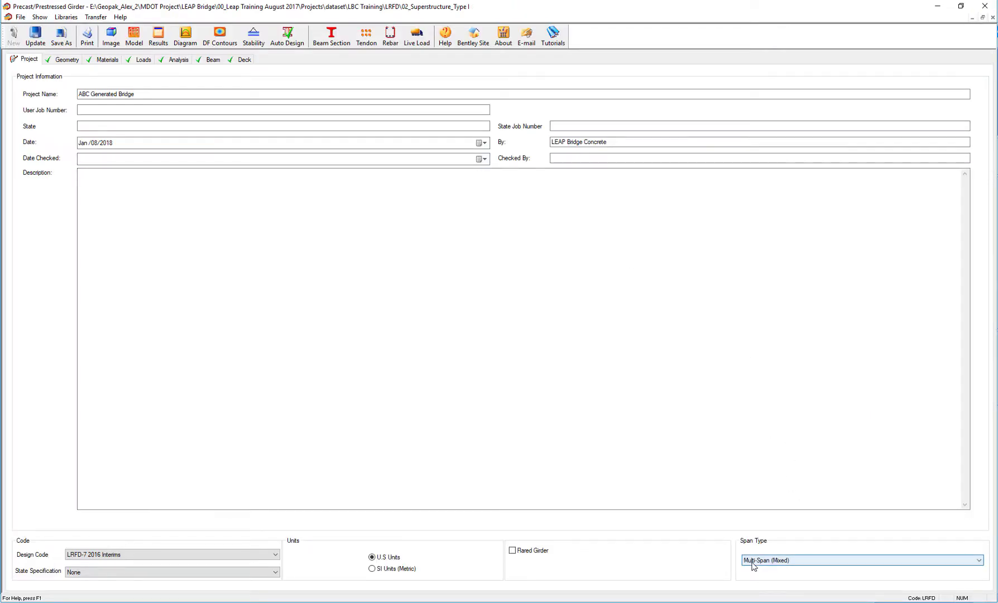
{"action": "left_click", "coordinate": [751, 562]}
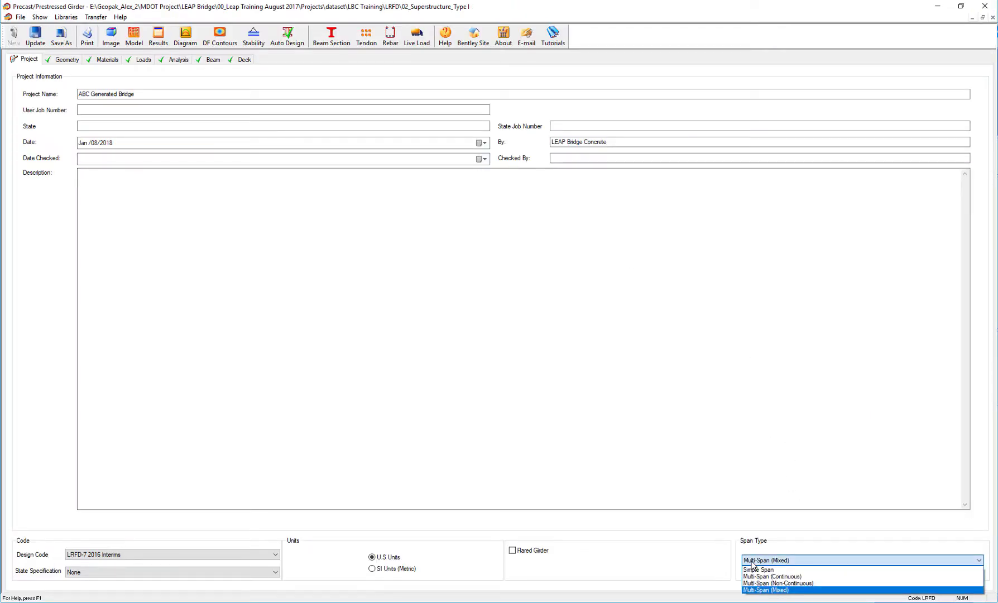
{"action": "left_click", "coordinate": [785, 591]}
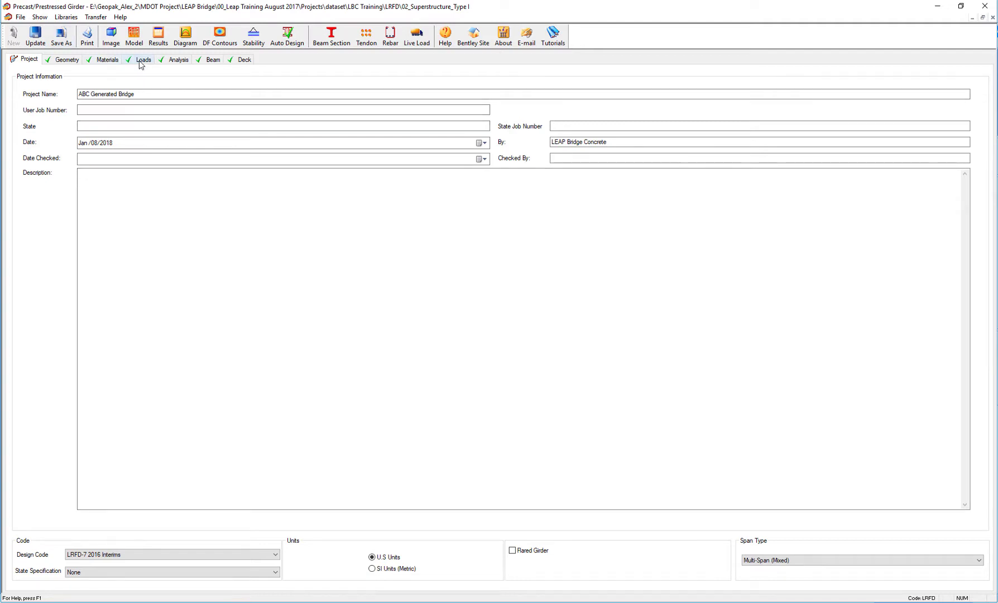
Step: Review the girder geometry and multi-span table unchanged, then exit, acknowledging the overhang width warning
{"action": "left_click", "coordinate": [69, 60]}
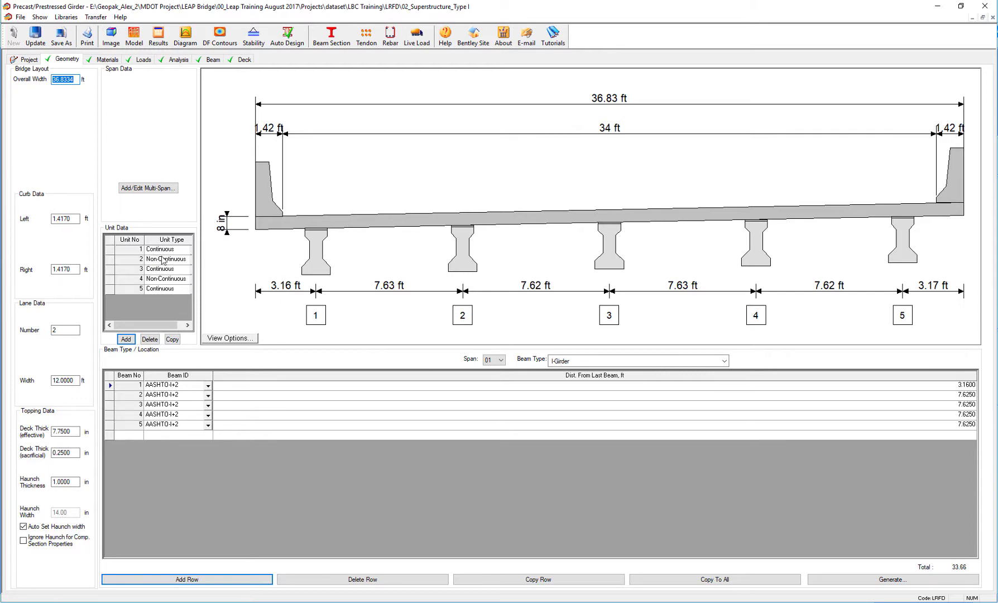
{"action": "left_click", "coordinate": [149, 187]}
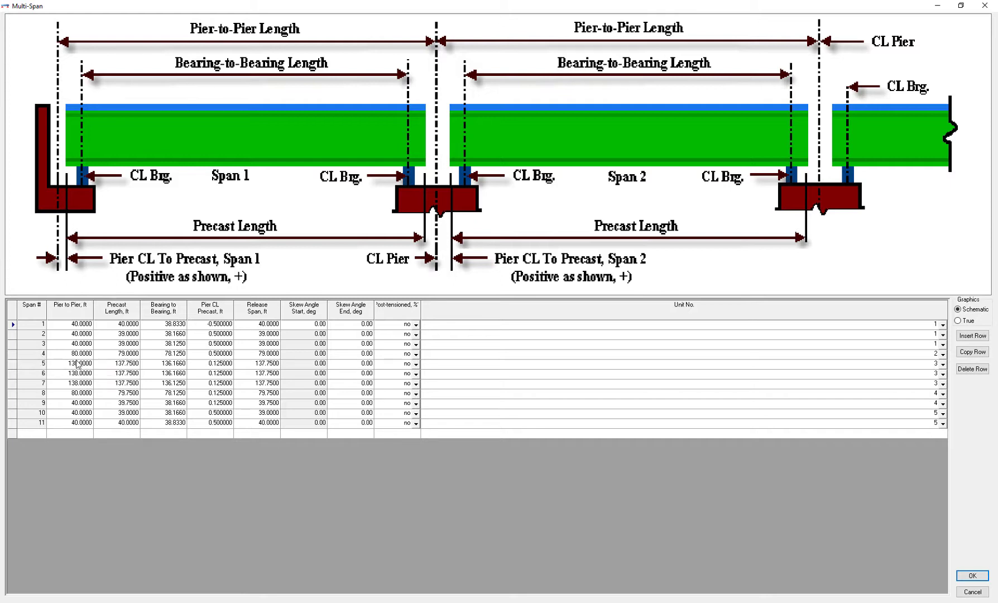
{"action": "left_click", "coordinate": [961, 591]}
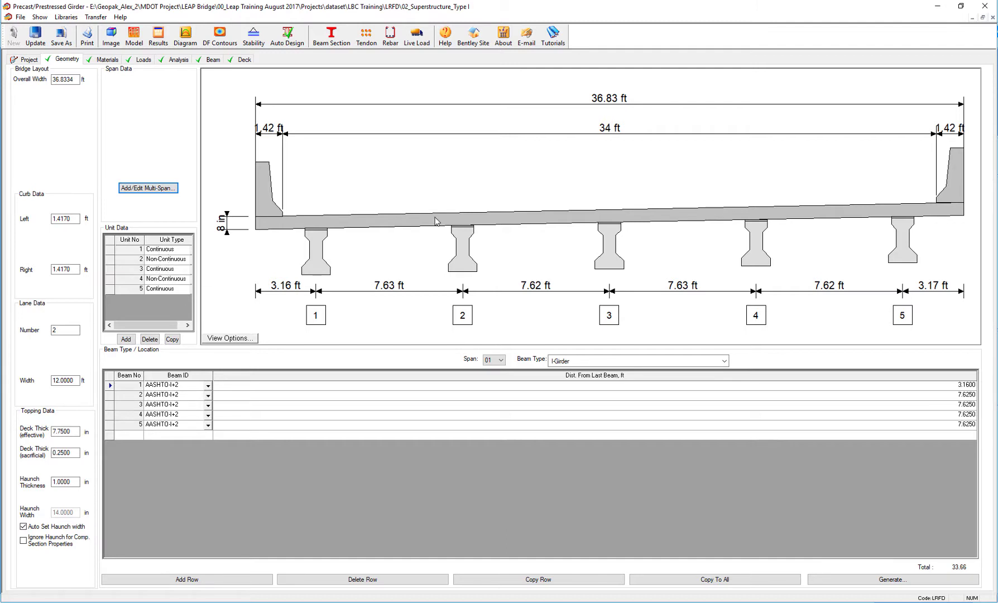
{"action": "left_click", "coordinate": [985, 5]}
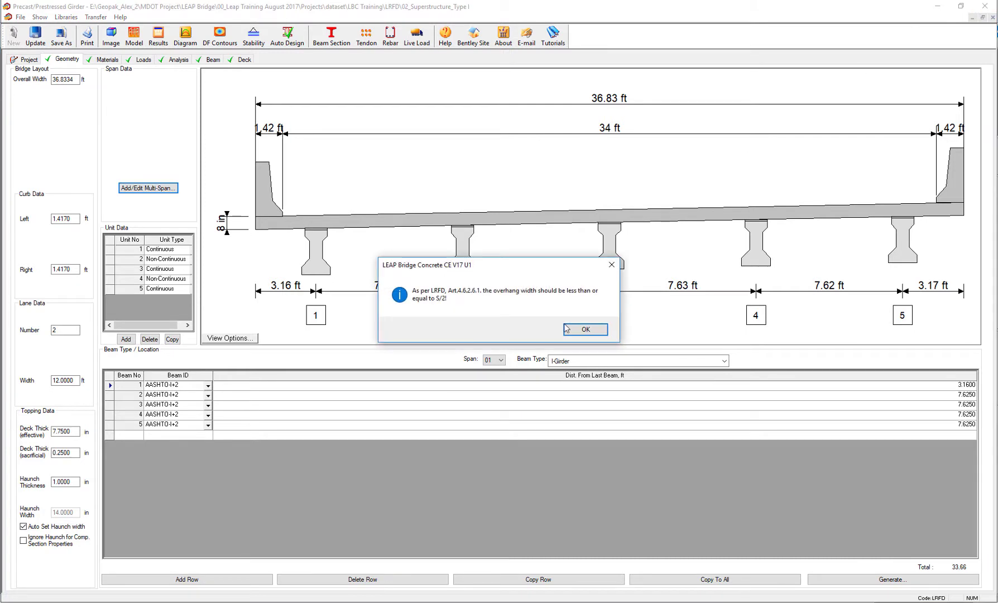
{"action": "left_click", "coordinate": [590, 332]}
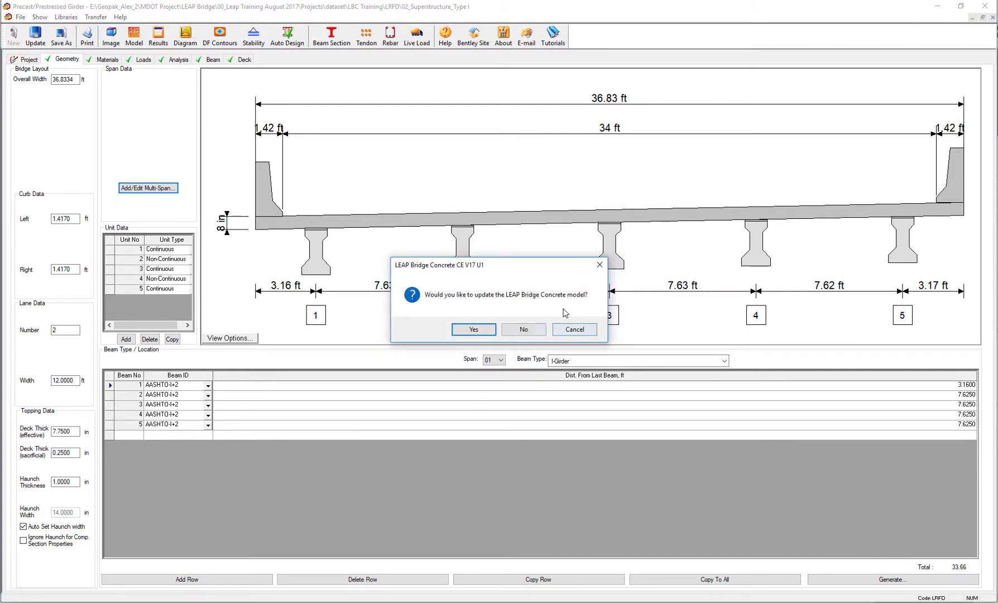
Step: Decline updating the bridge model, then open pier PR04 from the Abut/Pier List in Substructure
{"action": "left_click", "coordinate": [530, 333]}
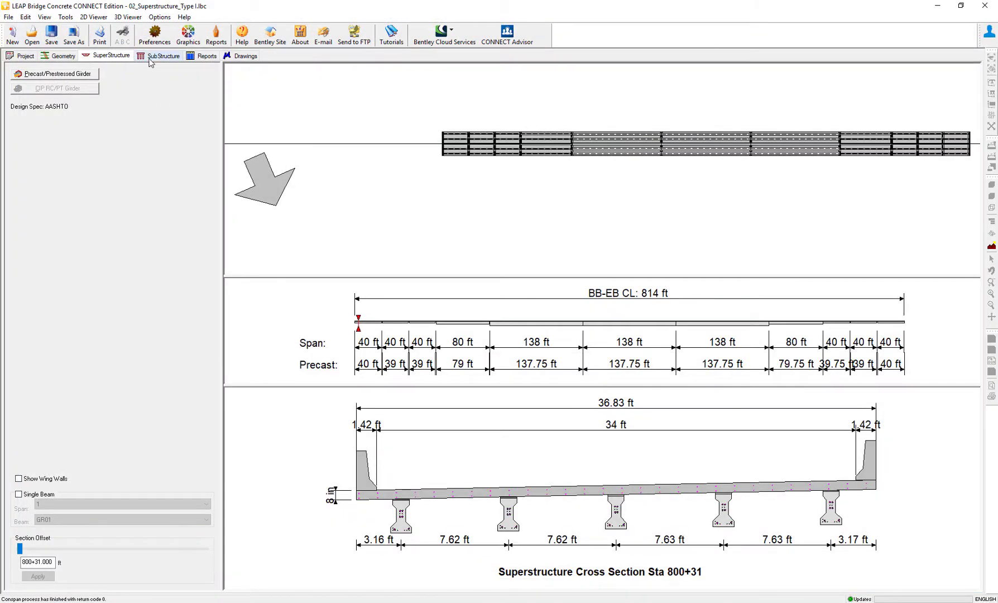
{"action": "left_click", "coordinate": [154, 57]}
{"action": "left_click", "coordinate": [67, 97]}
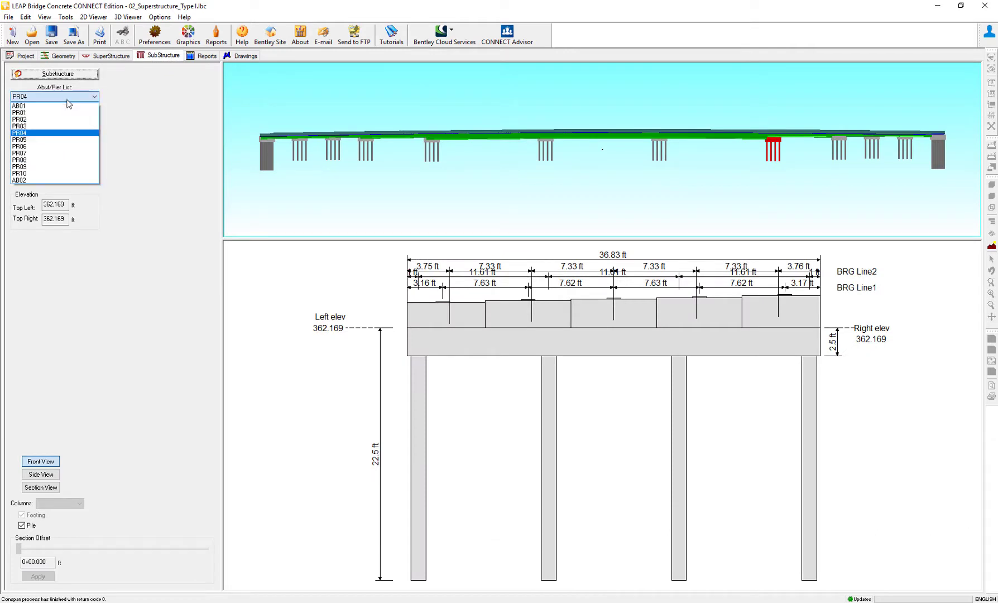
{"action": "left_click", "coordinate": [26, 134]}
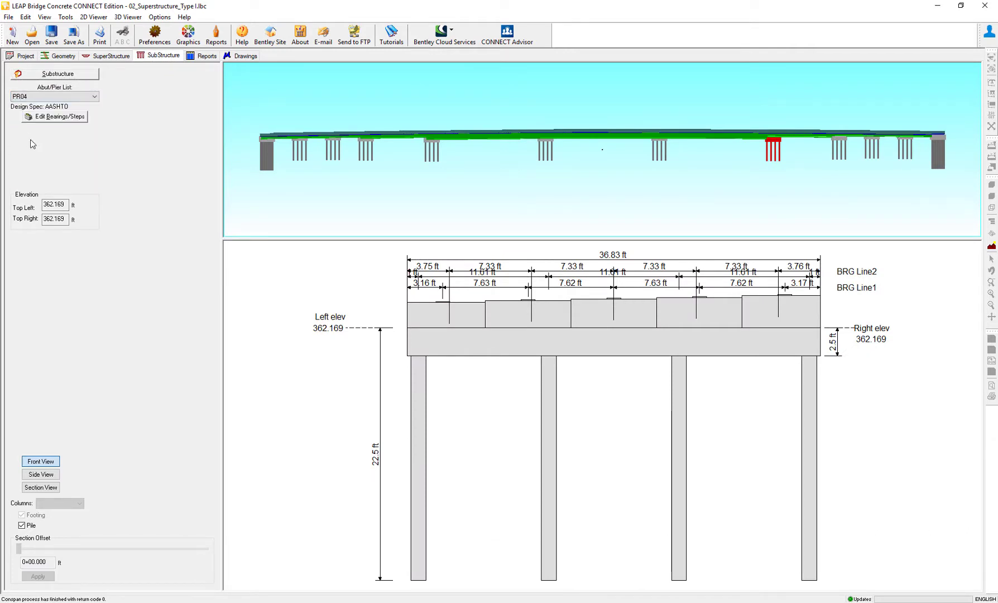
{"action": "left_click", "coordinate": [58, 75]}
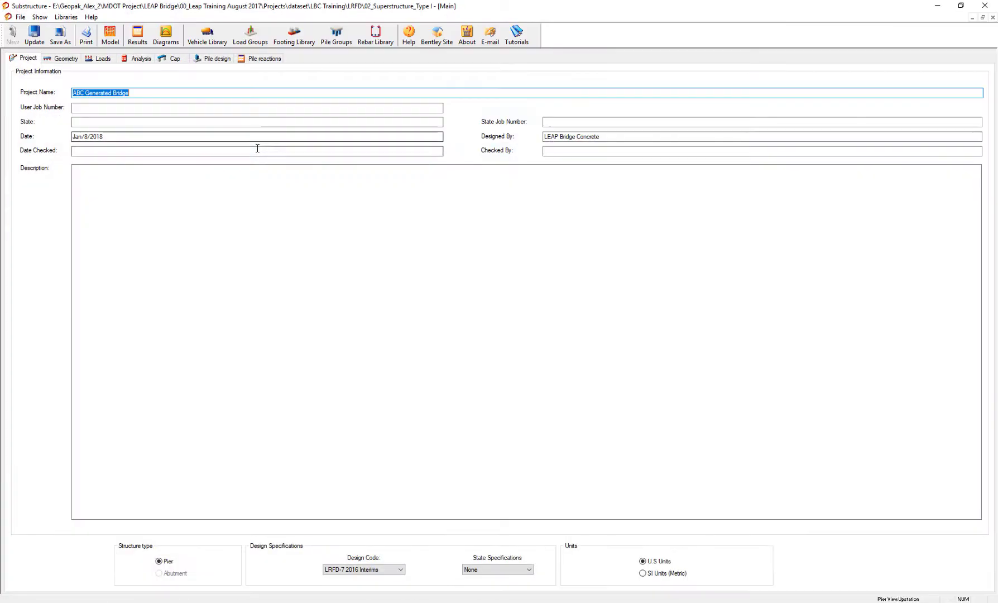
Step: On PR04's Geometry page, inspect span 4 in the superstructure parameters and cancel without changes
{"action": "left_click", "coordinate": [62, 58]}
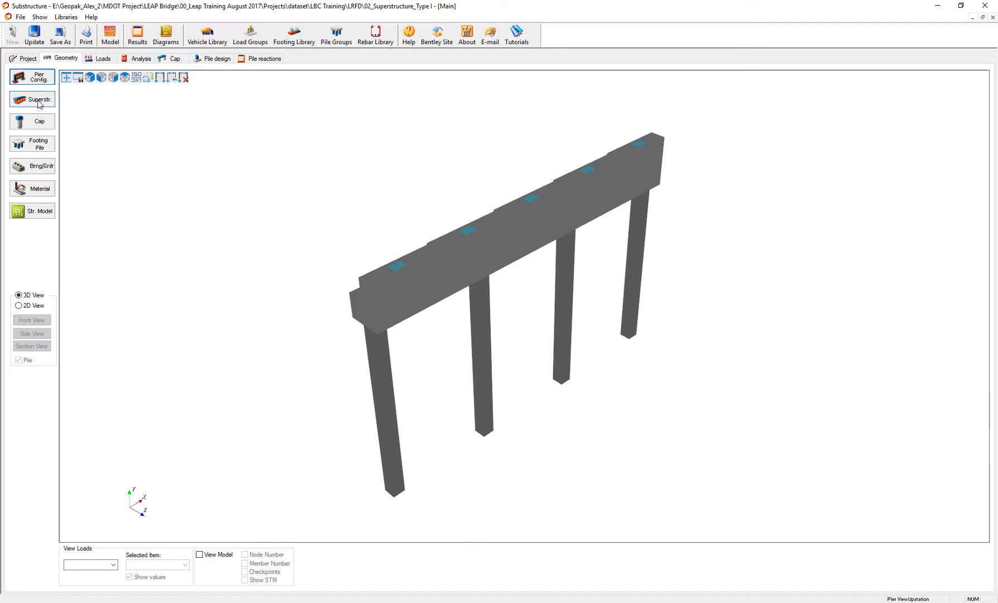
{"action": "left_click", "coordinate": [36, 100]}
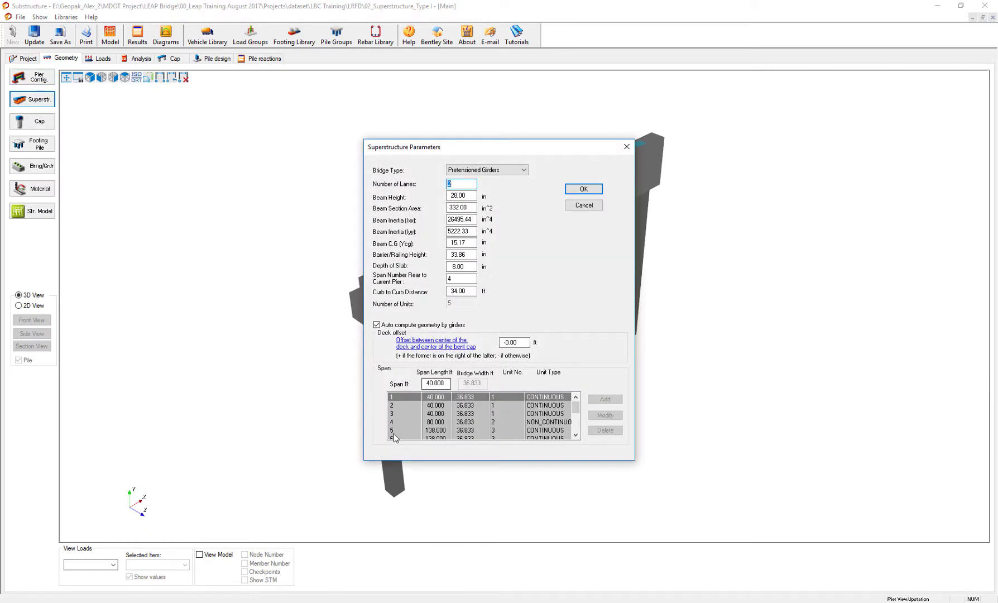
{"action": "left_click", "coordinate": [433, 424]}
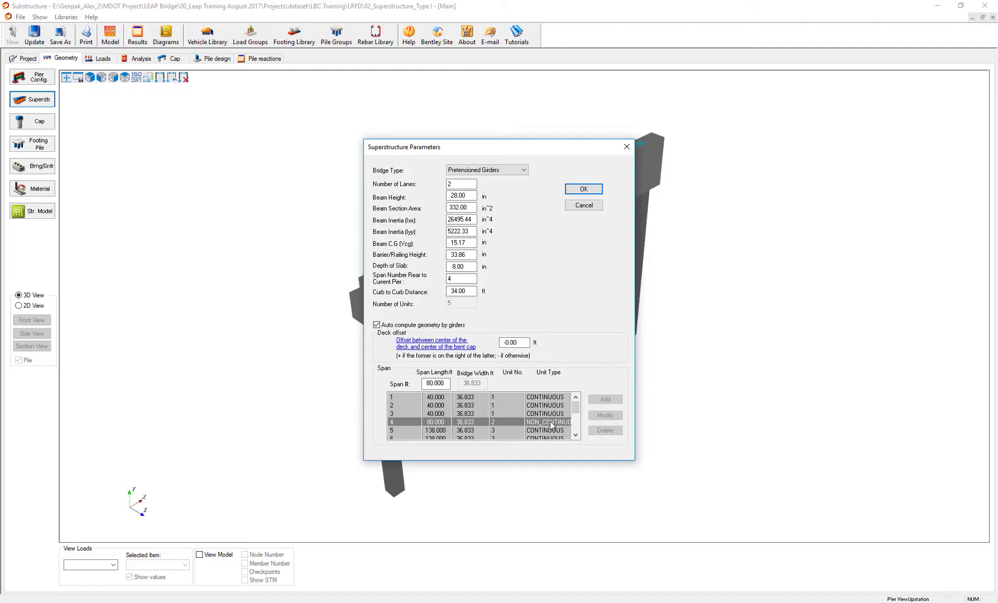
{"action": "left_click", "coordinate": [583, 205]}
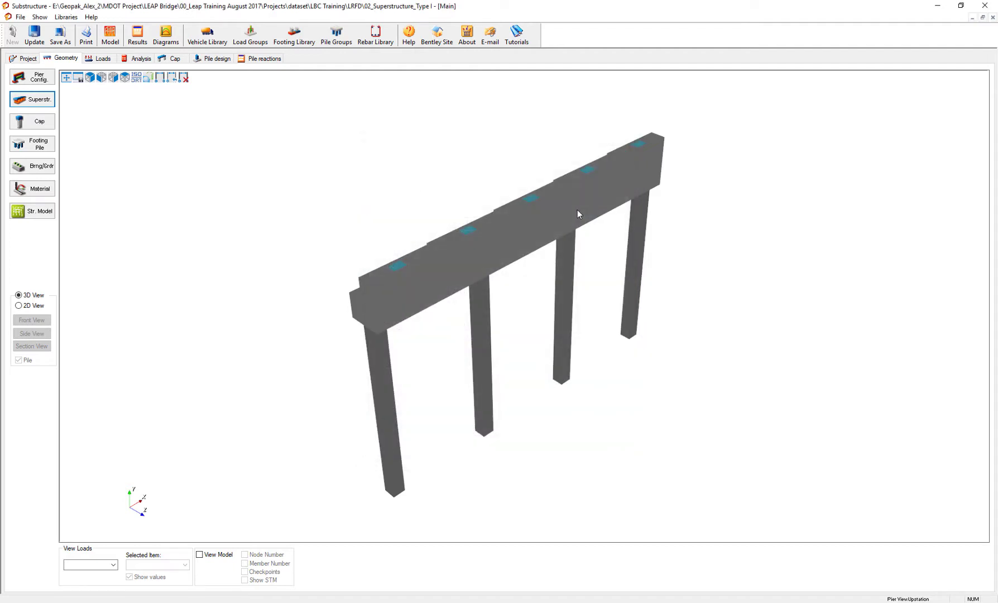
Step: Add the DC component load and the vehicular live load LL to the selected loads
{"action": "left_click", "coordinate": [101, 60]}
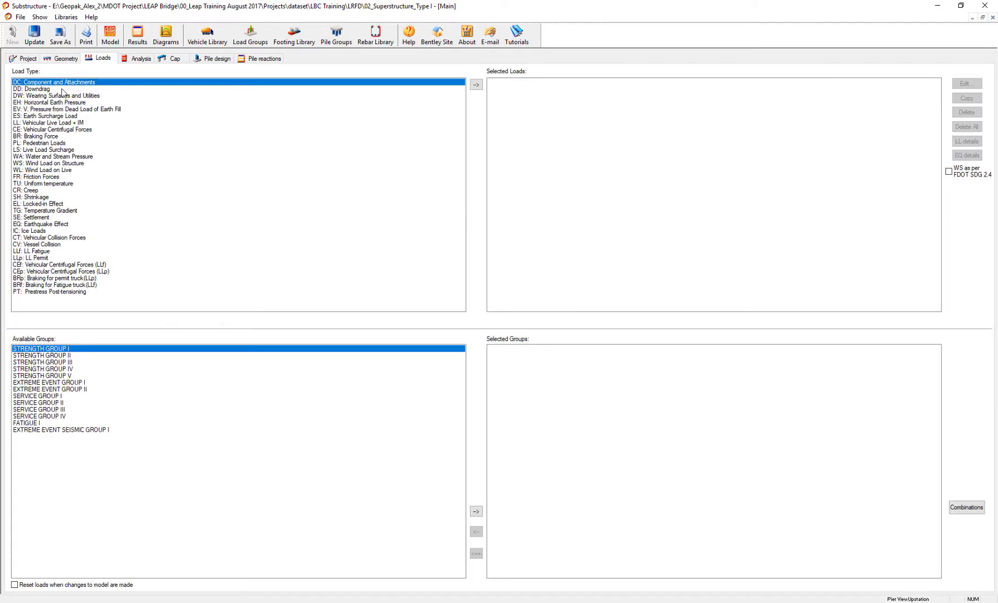
{"action": "left_click", "coordinate": [476, 85]}
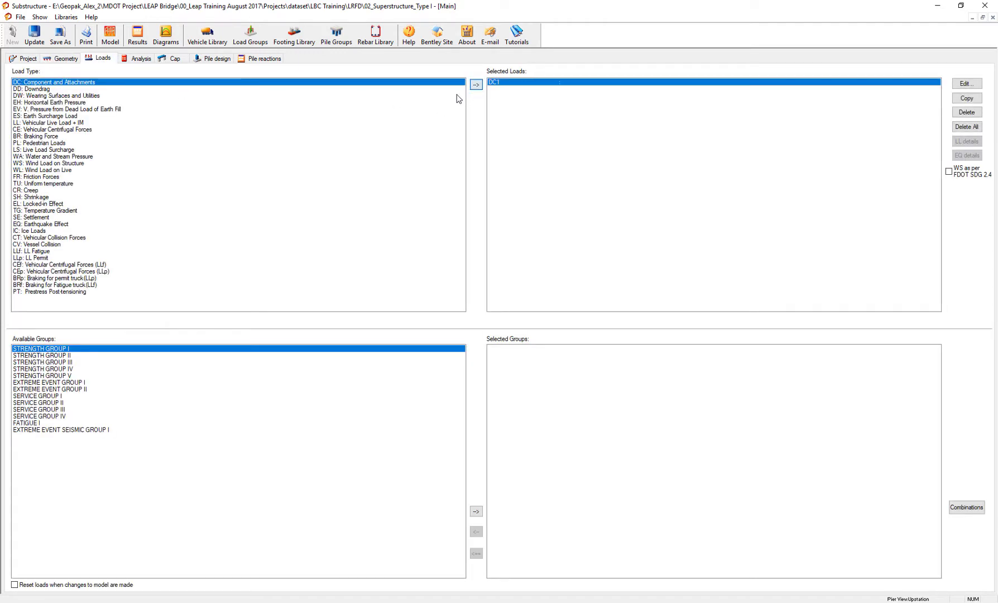
{"action": "left_click", "coordinate": [56, 122]}
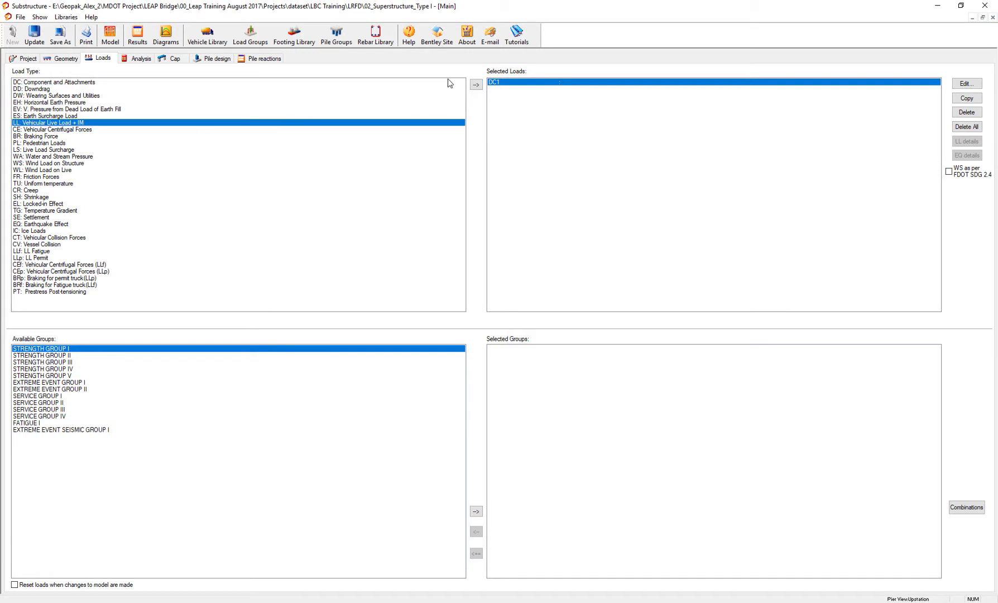
{"action": "left_click", "coordinate": [476, 84]}
Step: Generate DC1's bearing loads from the superstructure composite dead load reaction and confirm
{"action": "left_click", "coordinate": [502, 82]}
{"action": "left_click", "coordinate": [966, 84]}
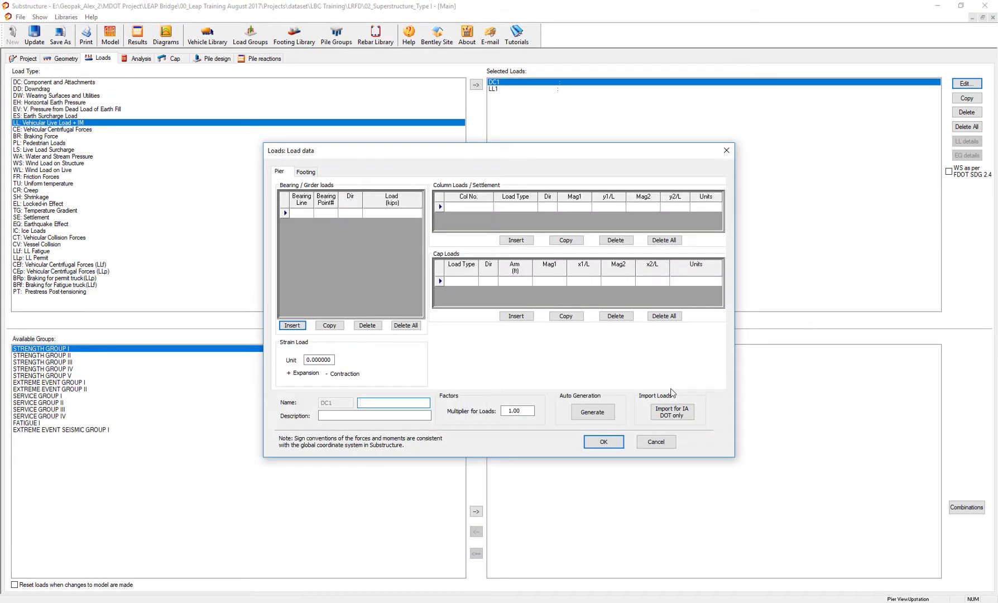
{"action": "left_click", "coordinate": [591, 411]}
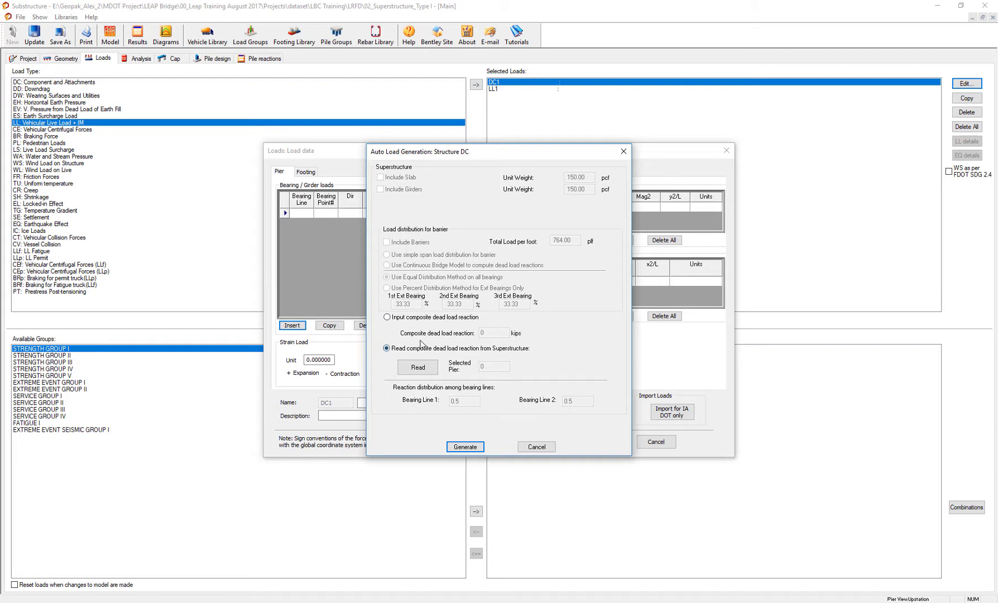
{"action": "left_click", "coordinate": [416, 372]}
{"action": "left_click", "coordinate": [471, 449]}
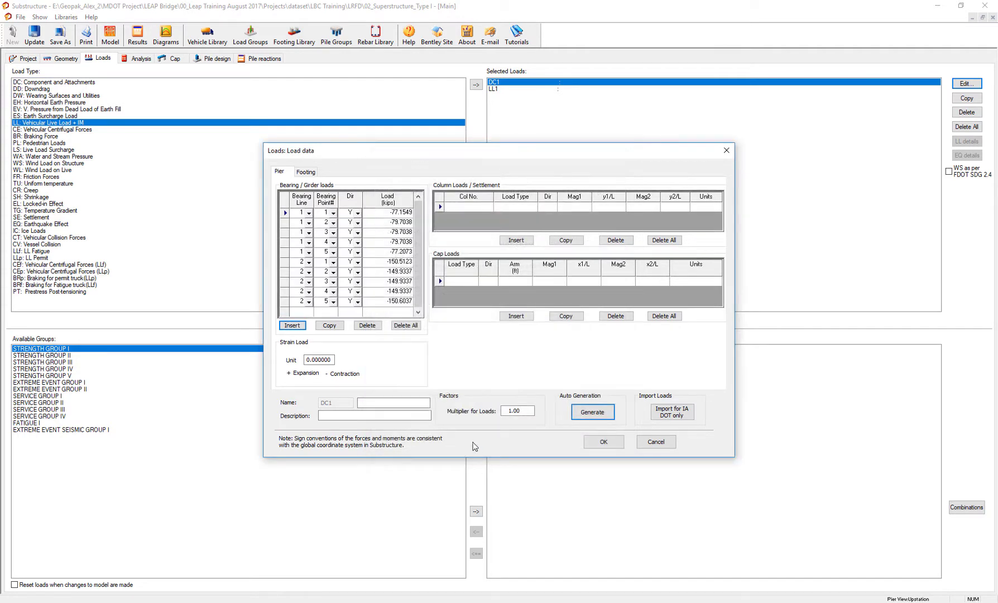
{"action": "left_click", "coordinate": [604, 442]}
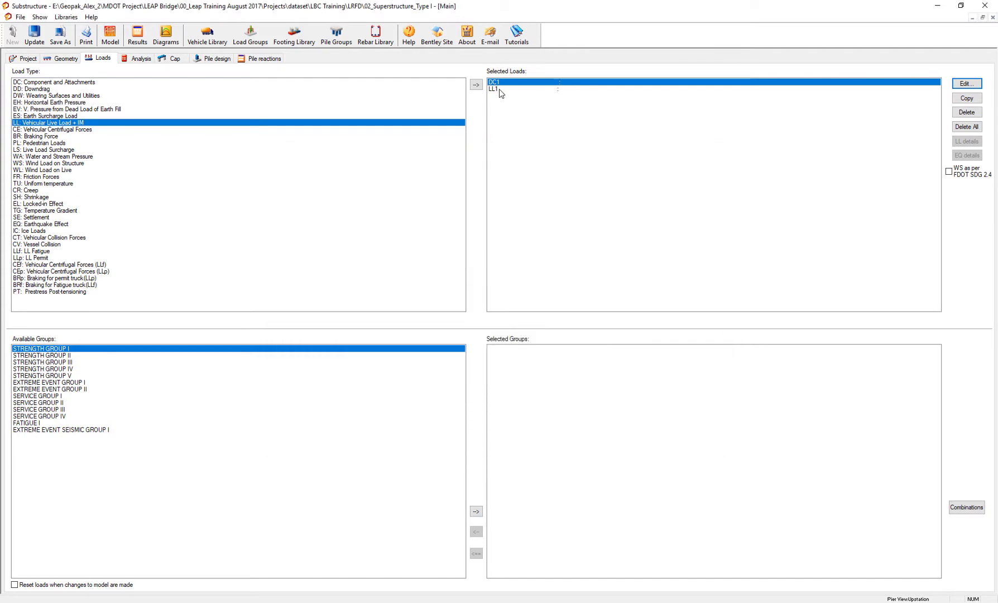
Step: Generate LL1's bearing loads from the superstructure live load reactions and confirm the load data
{"action": "left_click", "coordinate": [499, 89]}
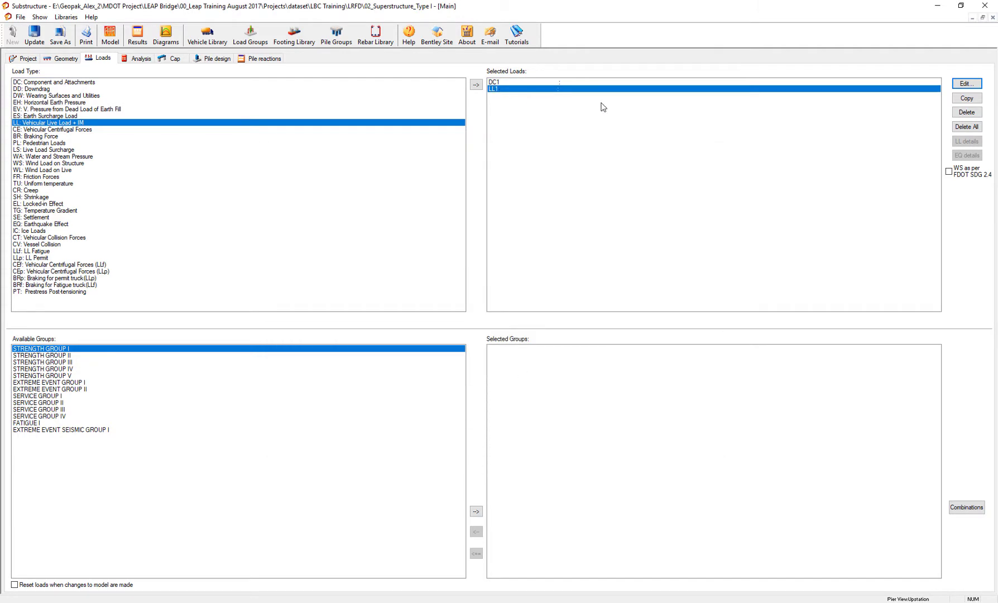
{"action": "left_click", "coordinate": [961, 84]}
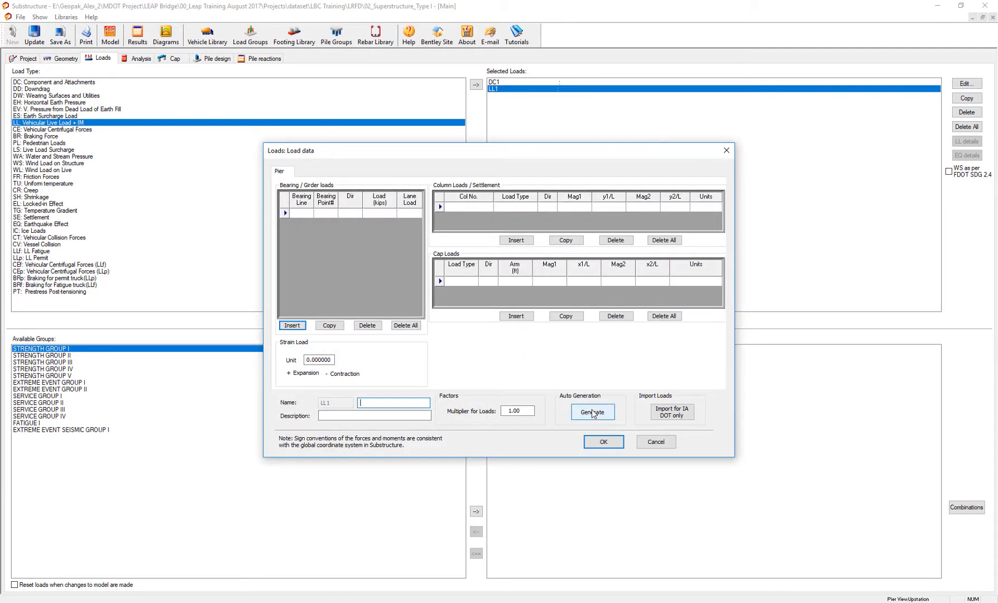
{"action": "left_click", "coordinate": [593, 414]}
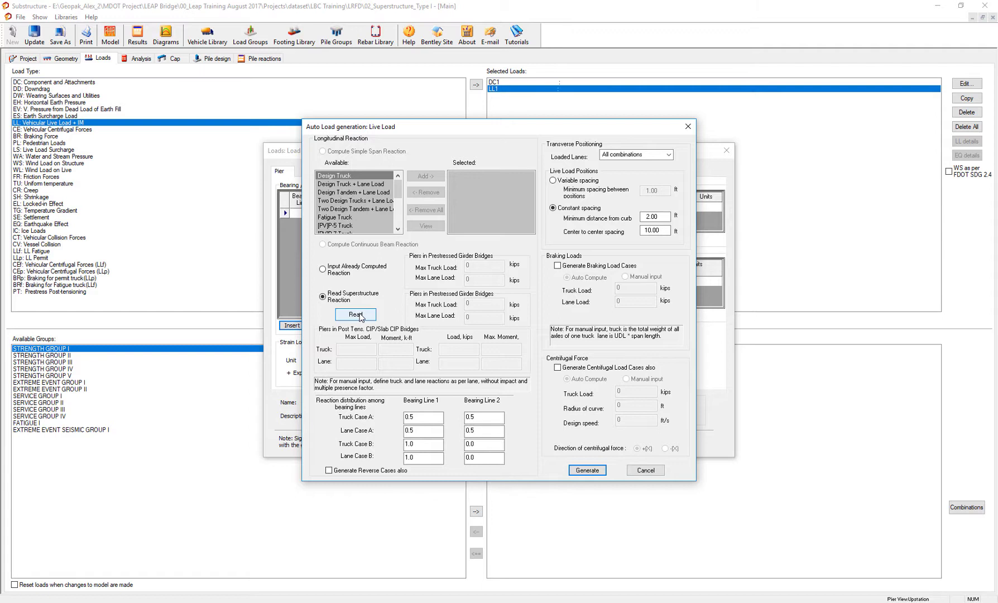
{"action": "left_click", "coordinate": [358, 316]}
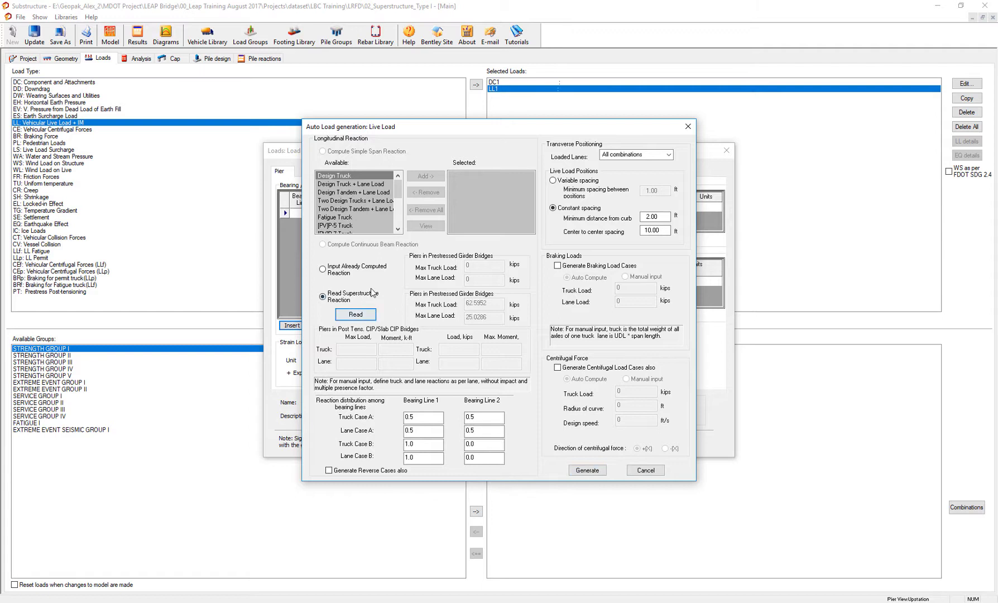
{"action": "left_click", "coordinate": [587, 470]}
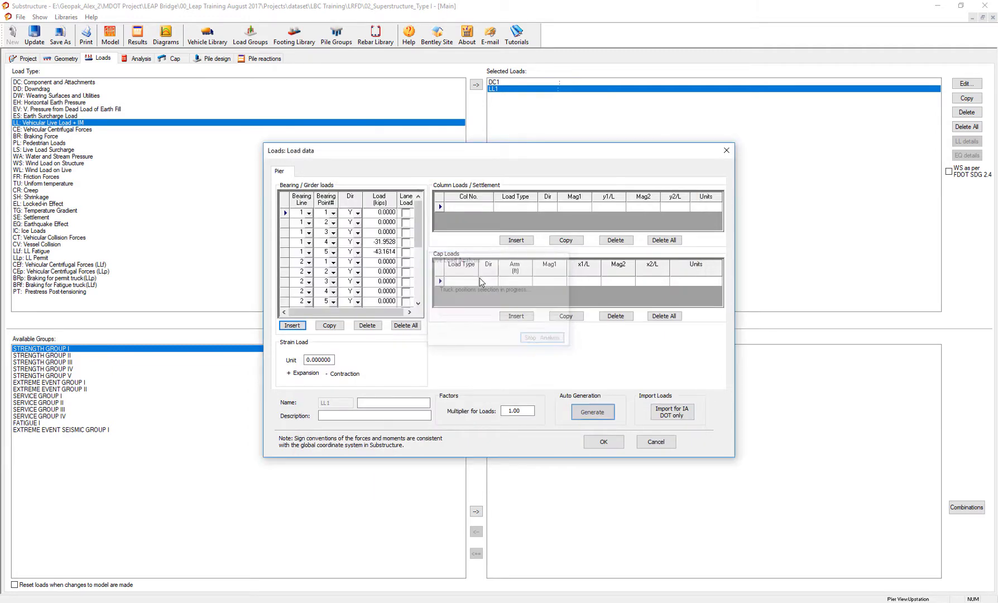
{"action": "left_click_drag", "start_coordinate": [419, 226], "coordinate": [419, 247]}
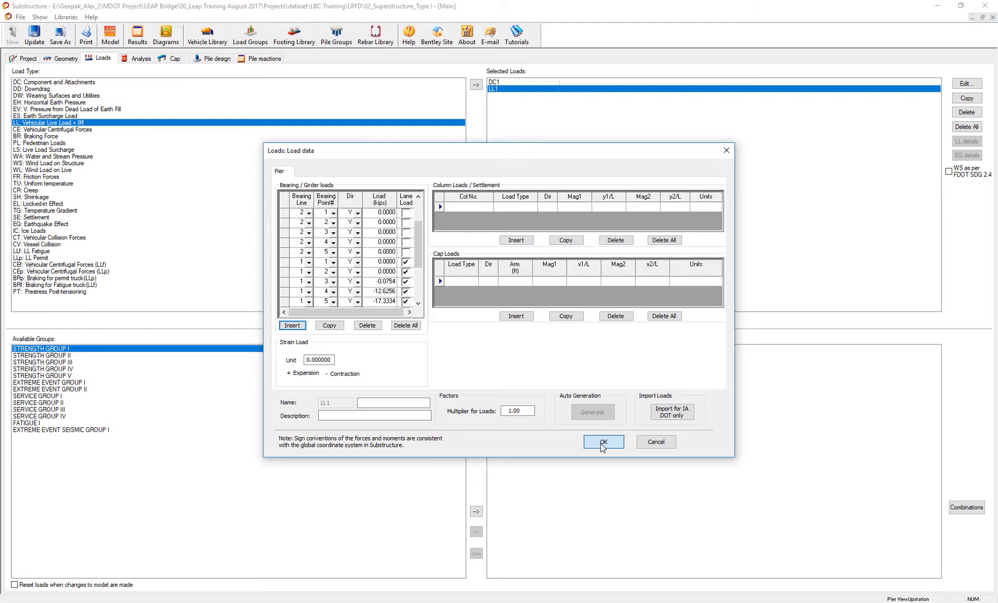
{"action": "left_click", "coordinate": [603, 444]}
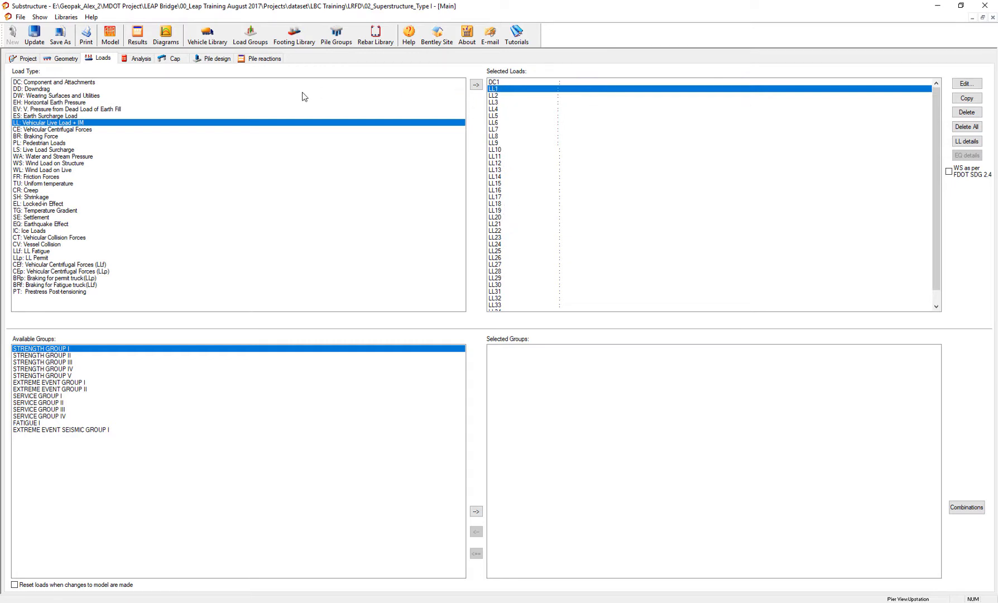
{"action": "left_click", "coordinate": [495, 82]}
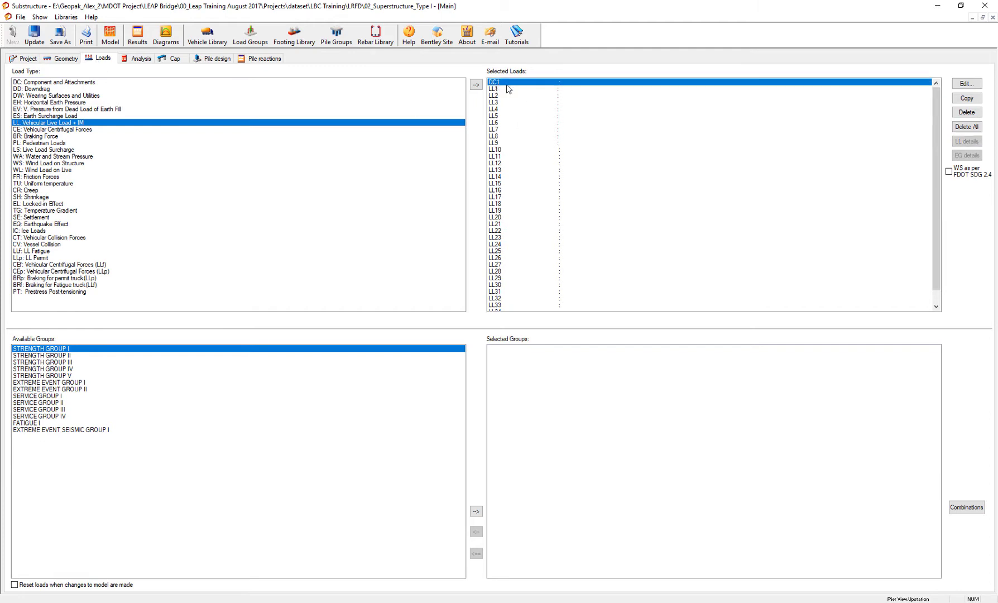
{"action": "left_click", "coordinate": [965, 85]}
{"action": "left_click", "coordinate": [592, 413]}
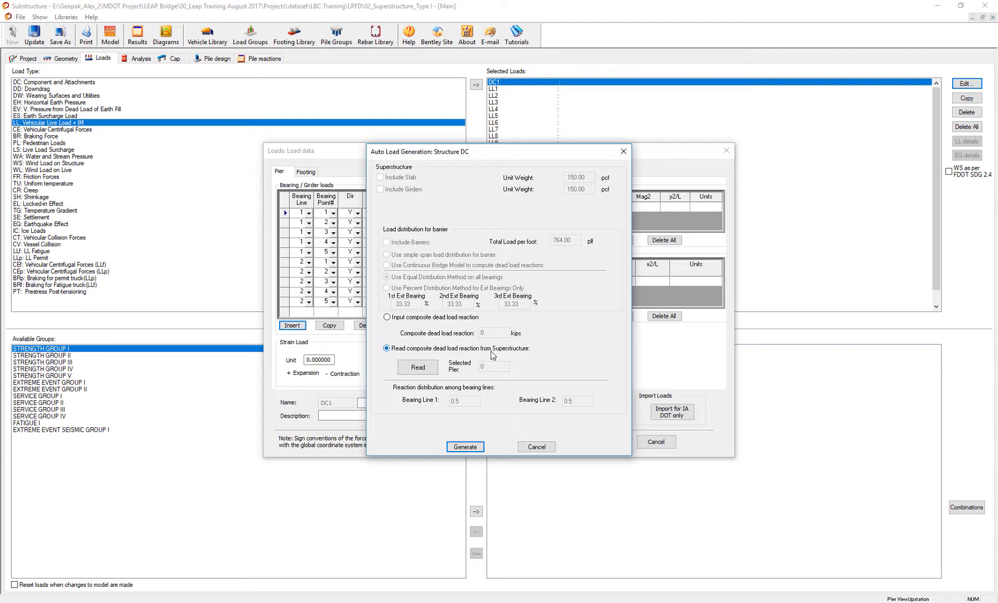
{"action": "left_click", "coordinate": [538, 448]}
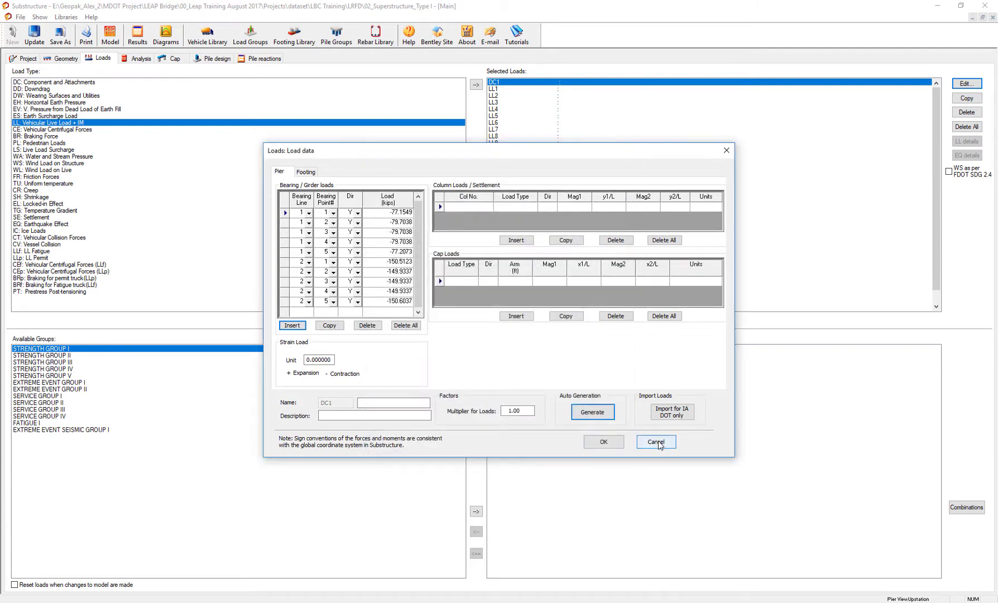
{"action": "left_click", "coordinate": [657, 442]}
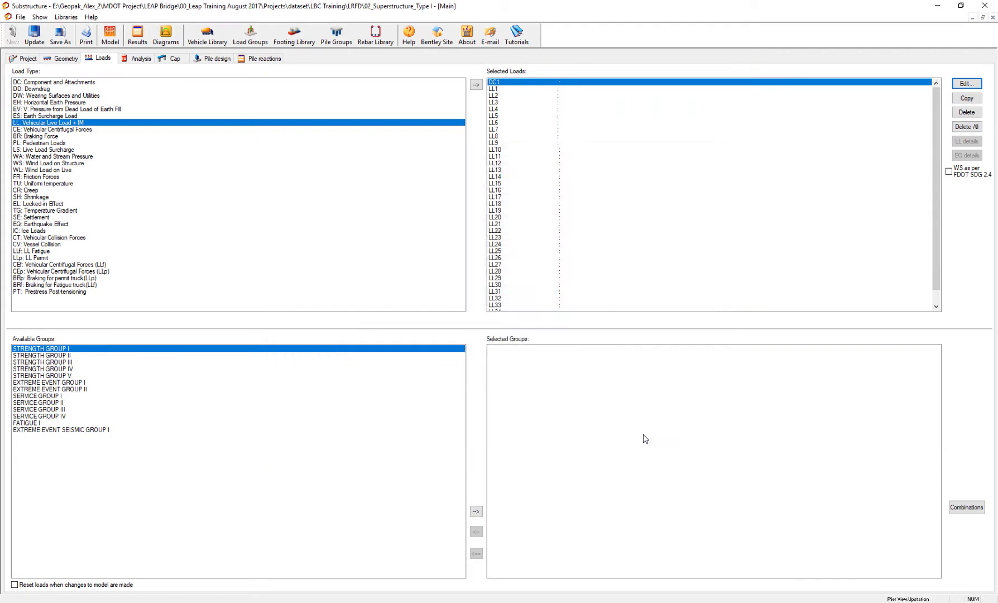